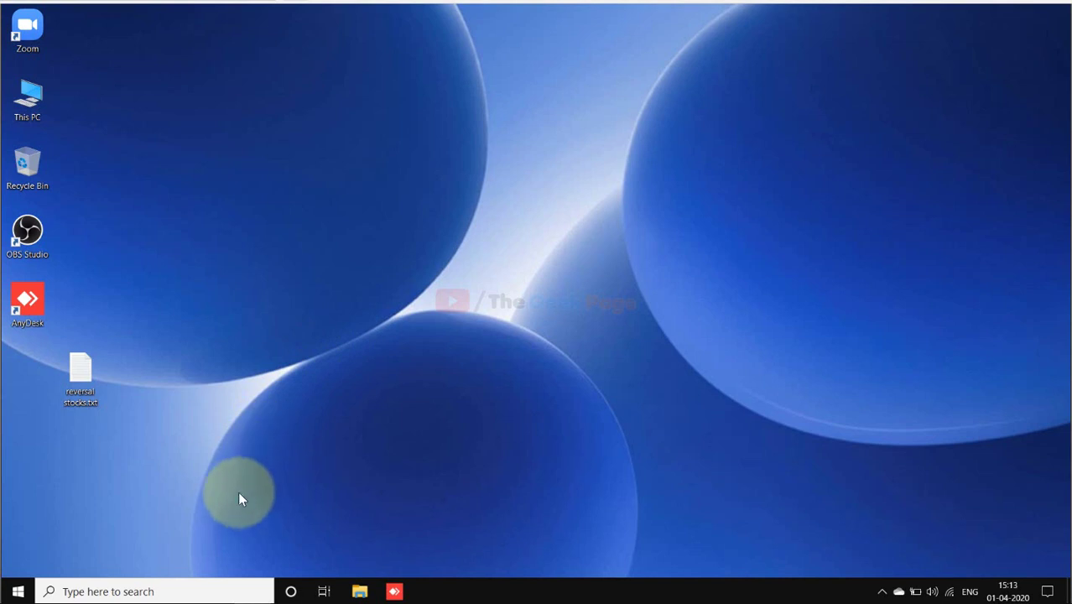
# Search Windows for "onenote" and launch the OneNote 2016 app.
pyautogui.click(80, 589)
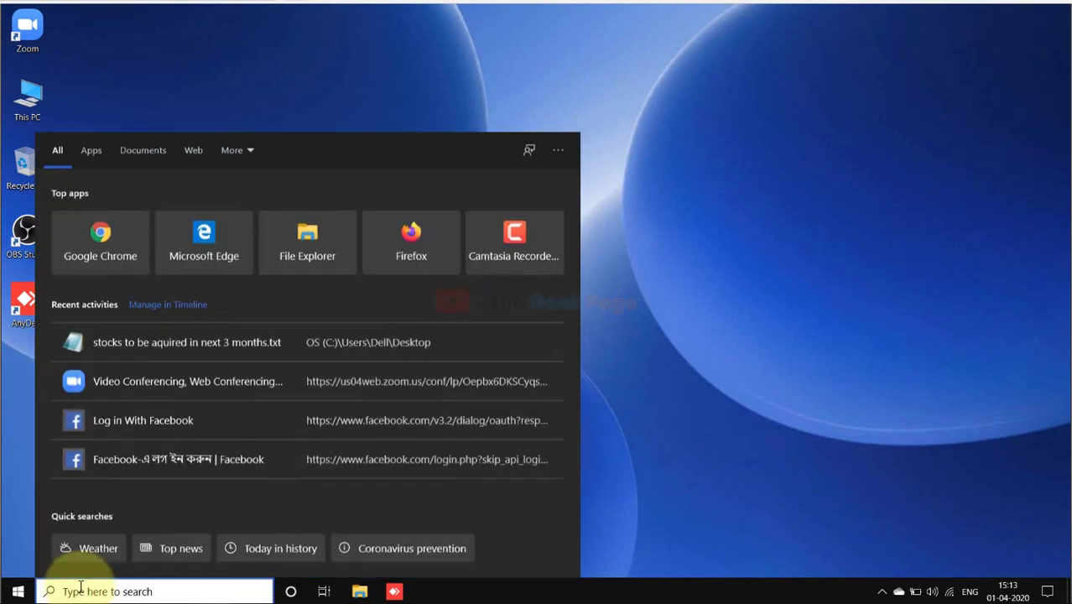
pyautogui.write('oneno')
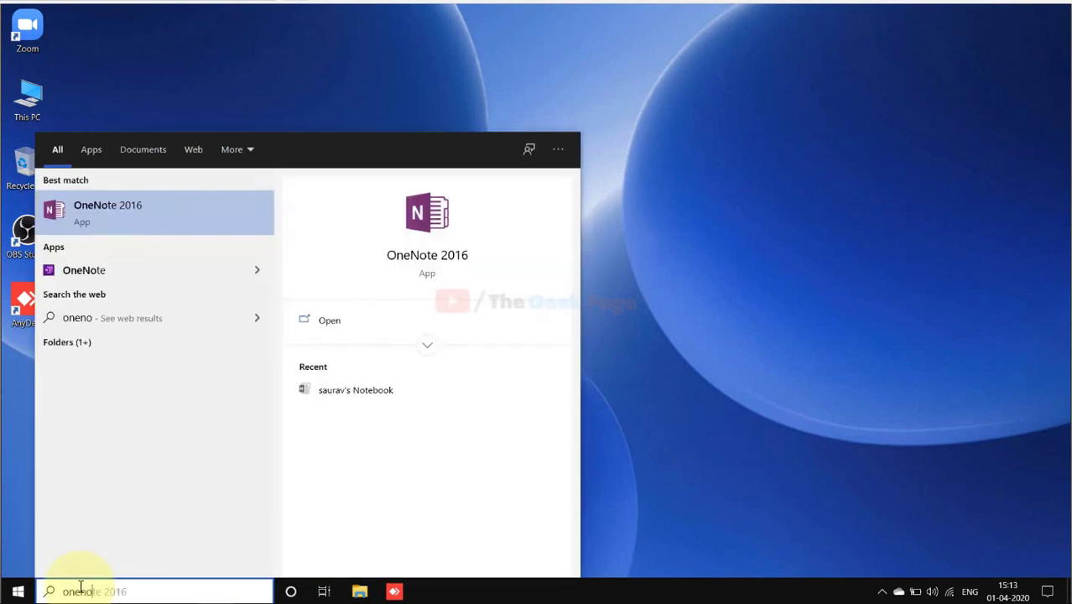
pyautogui.write('te')
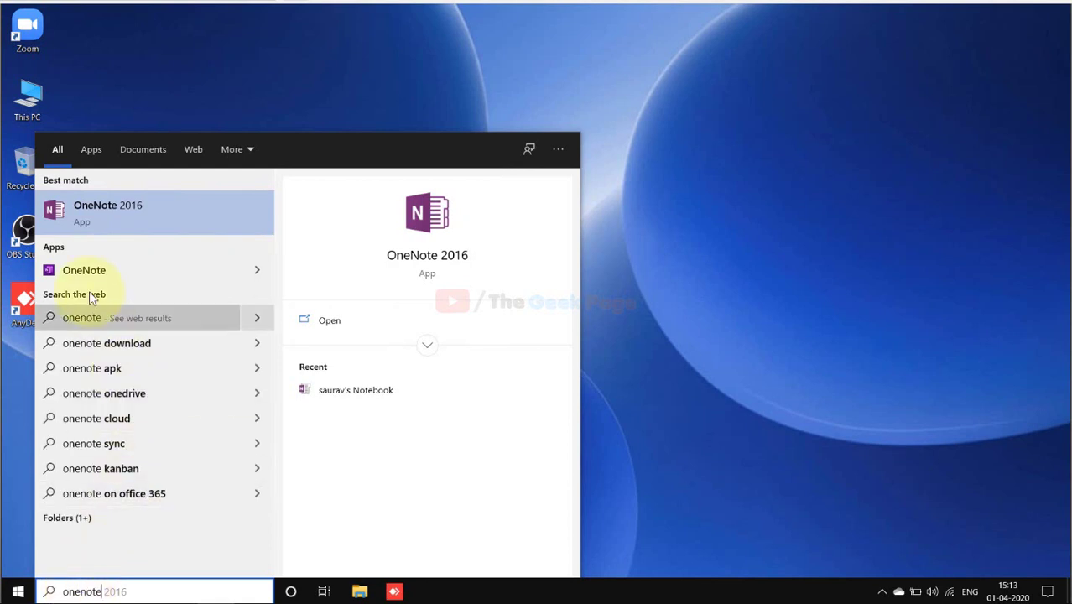
pyautogui.click(107, 218)
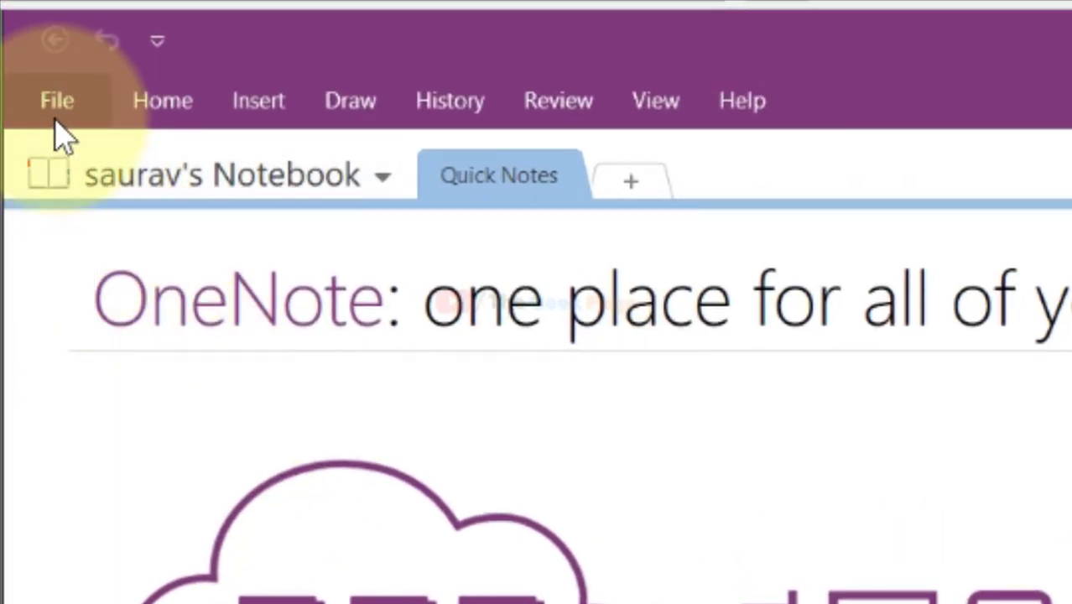
# Open OneNote's options and show the Save & Backup settings.
pyautogui.click(69, 117)
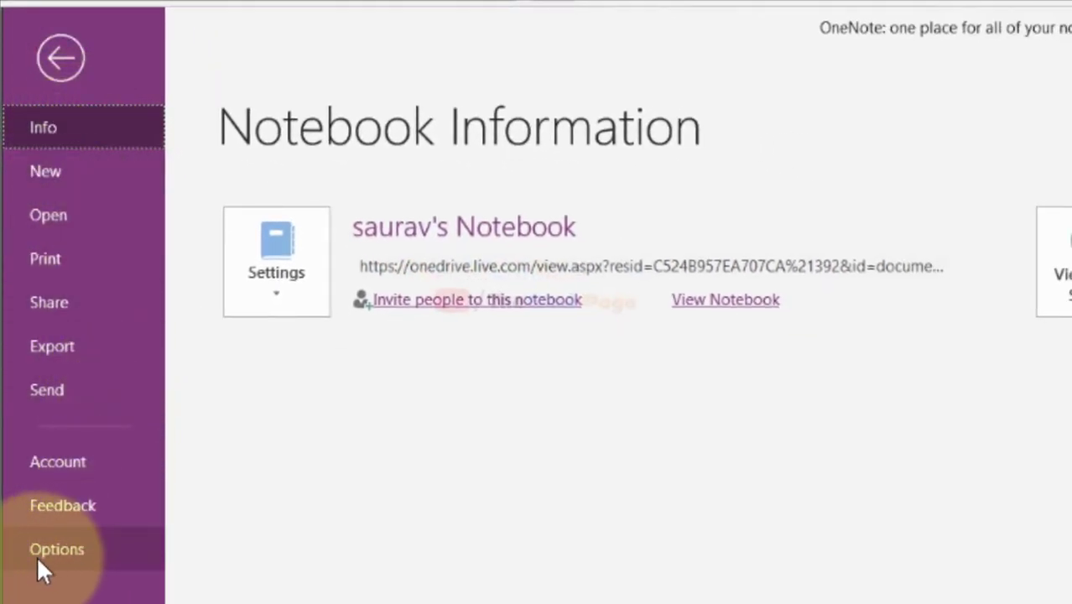
pyautogui.click(67, 554)
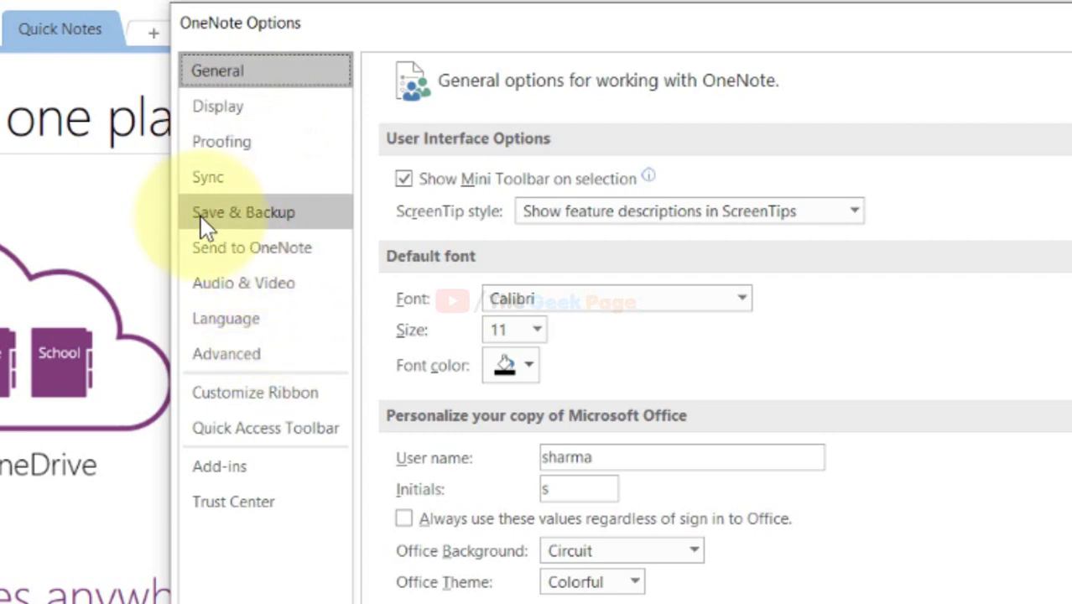
pyautogui.click(291, 223)
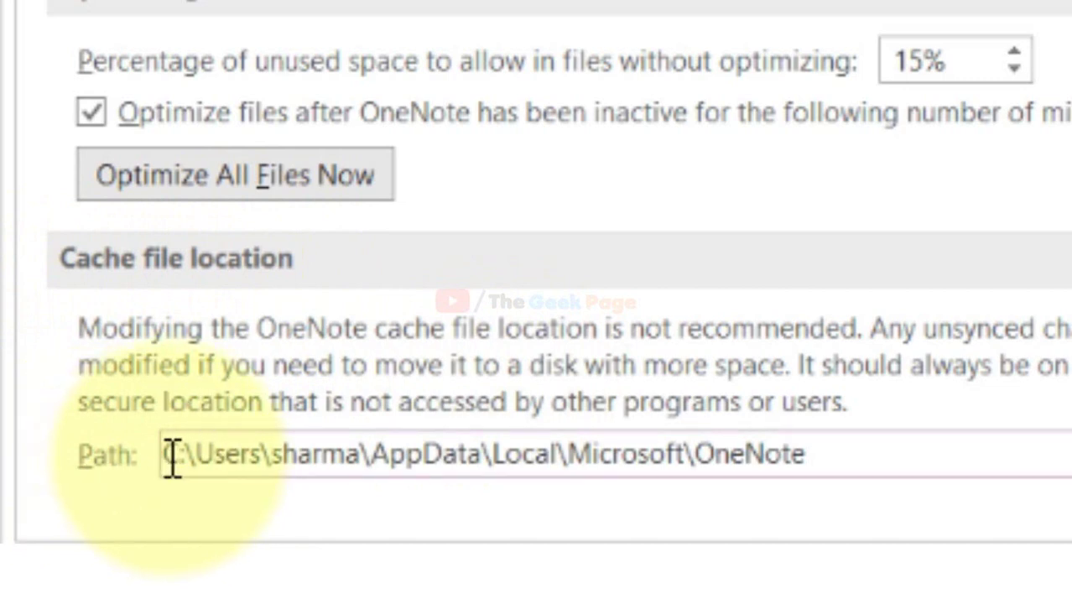
# Copy the full cache file location path from the Save & Backup settings and close the options.
pyautogui.moveTo(168, 457); pyautogui.dragTo(847, 435)
pyautogui.rightClick(763, 451)
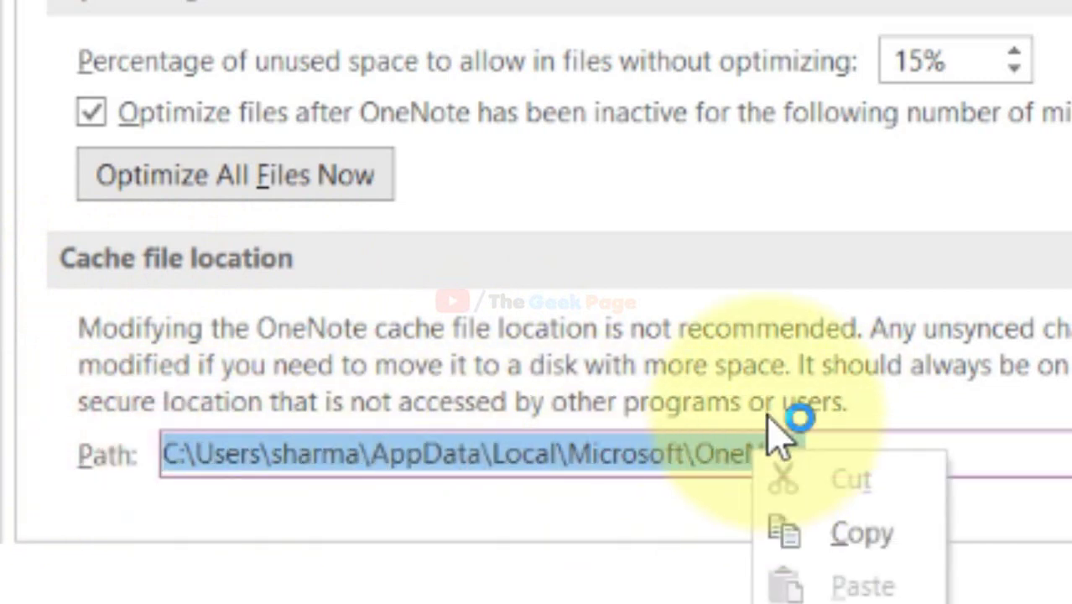
pyautogui.click(832, 549)
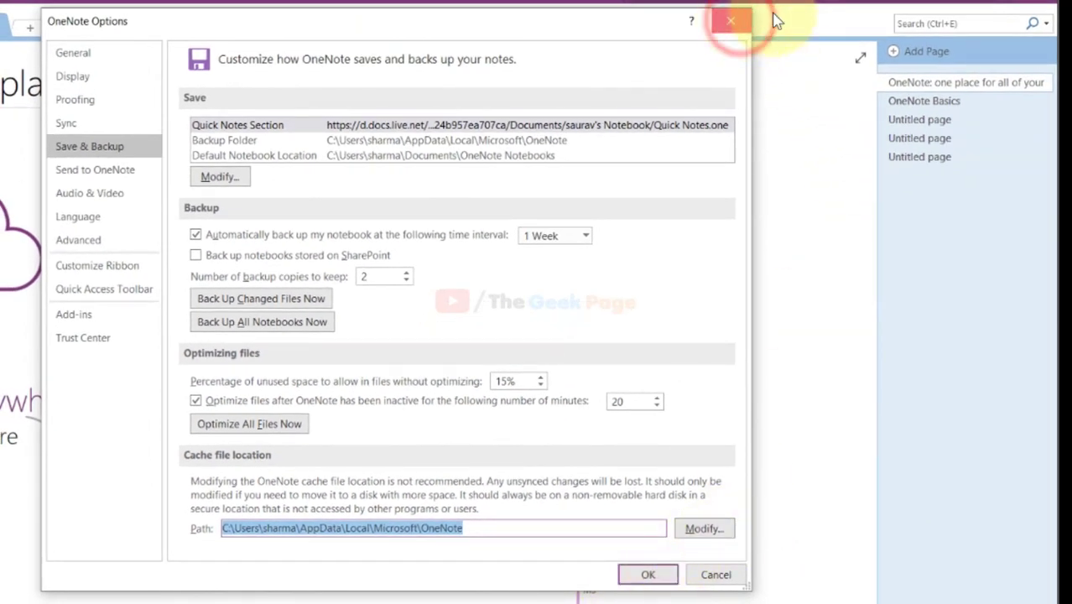
pyautogui.press('Escape')
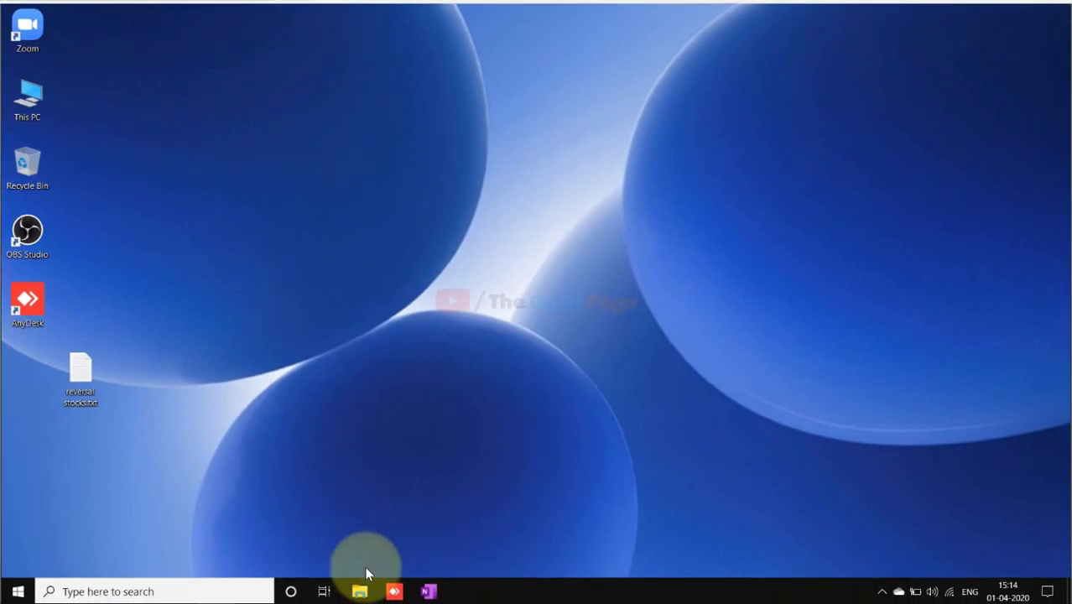
# Switch to File Explorer and go to the copied OneNote cache location path.
pyautogui.click(361, 591)
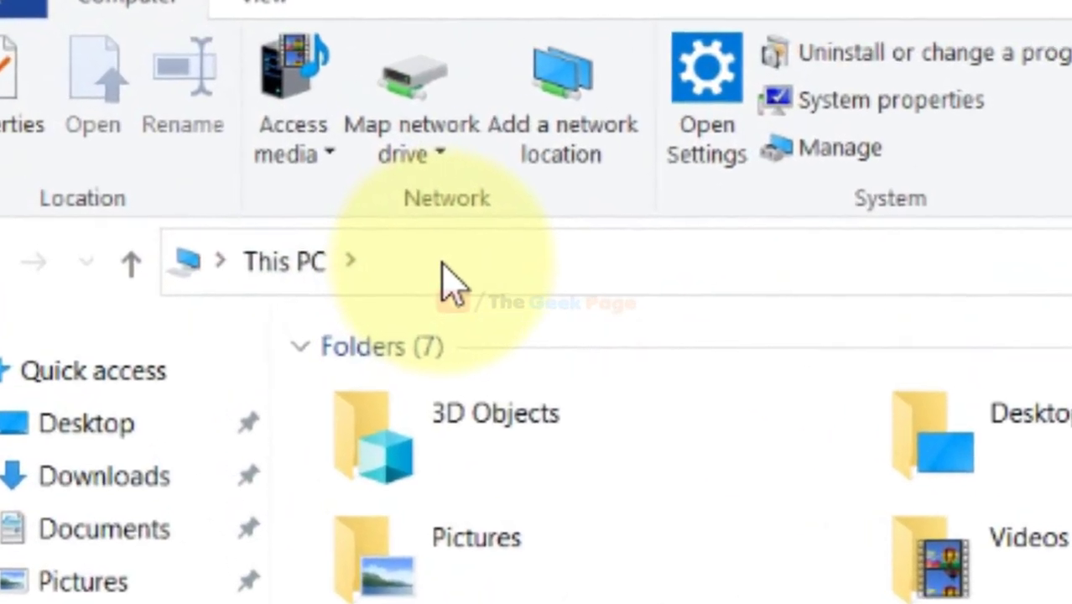
pyautogui.click(447, 281)
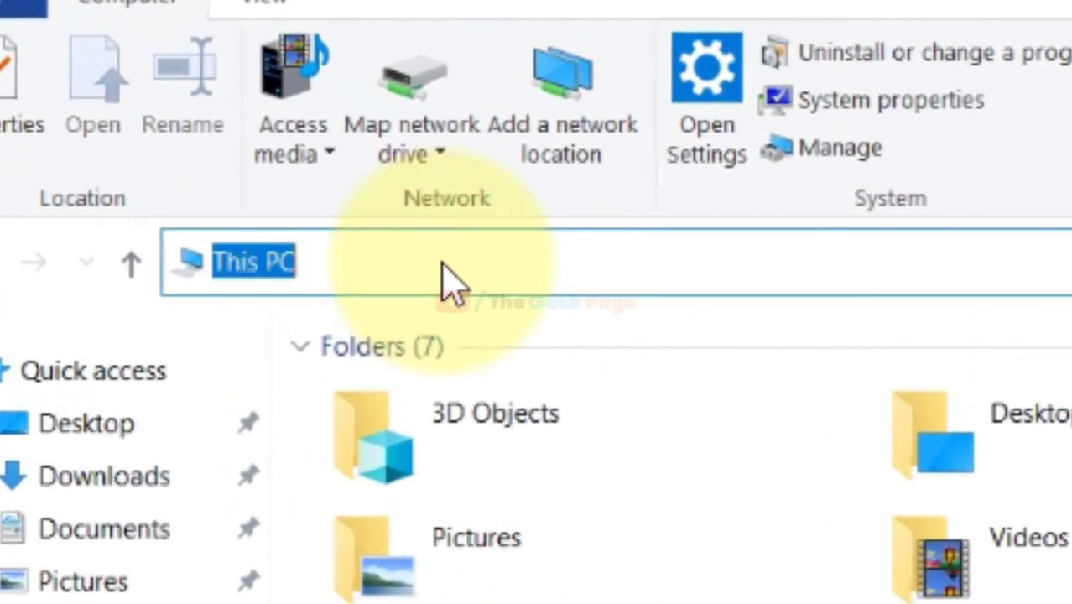
pyautogui.rightClick(442, 264)
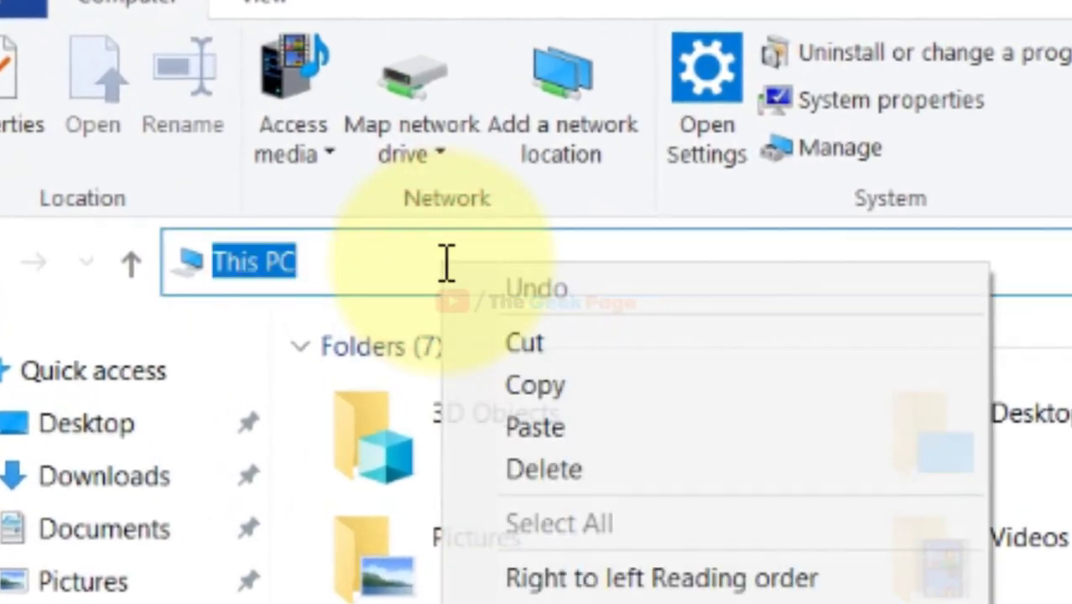
pyautogui.click(486, 426)
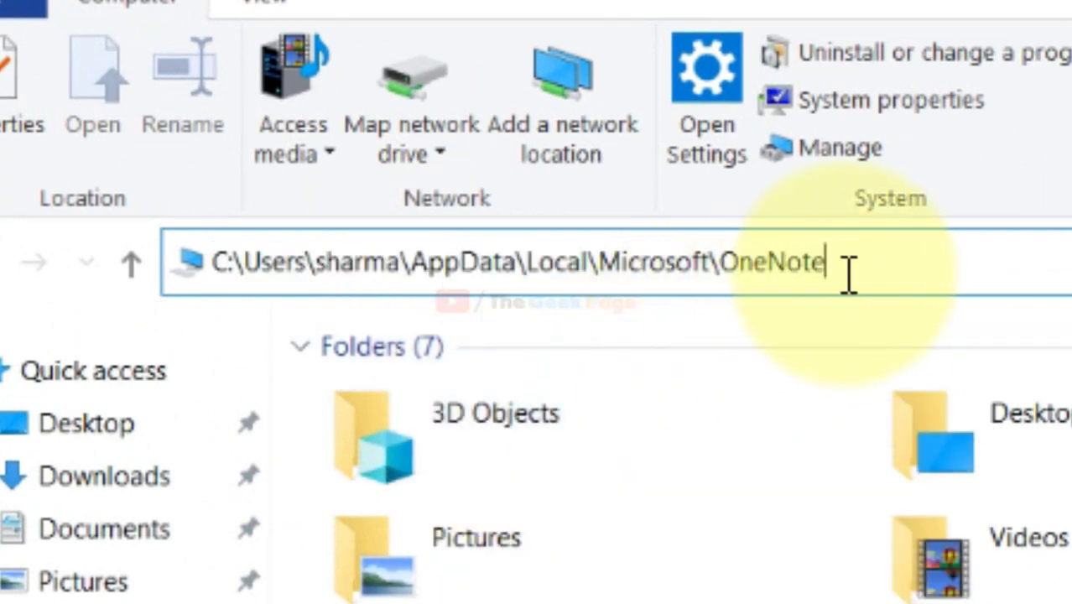
pyautogui.press('Return')
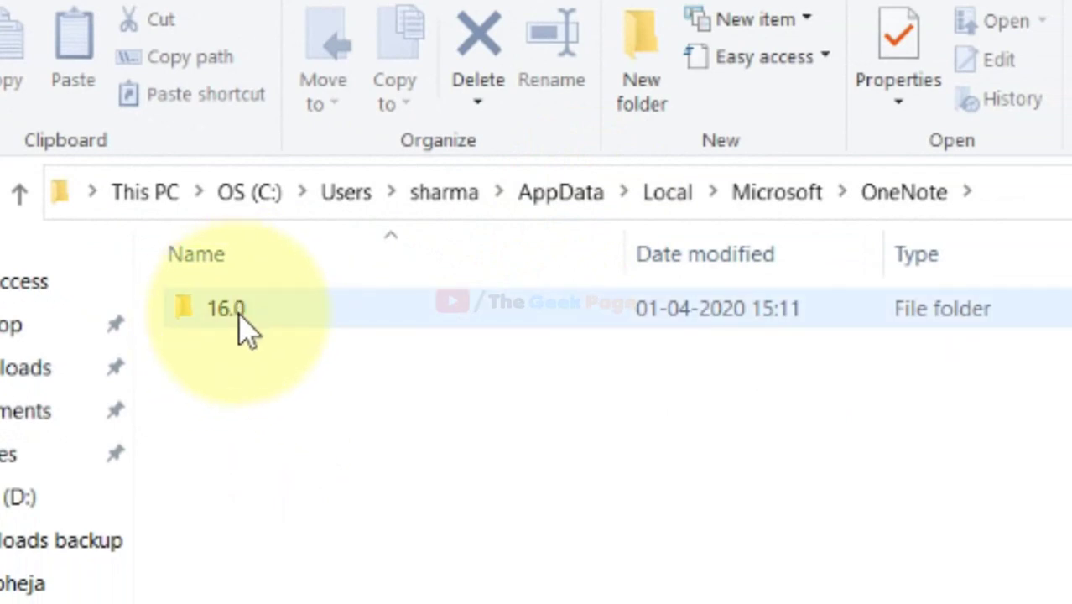
# Open the 16.0 folder, select the cache folder inside it and view the commands available for it.
pyautogui.click(239, 332)
pyautogui.doubleClick(239, 331)
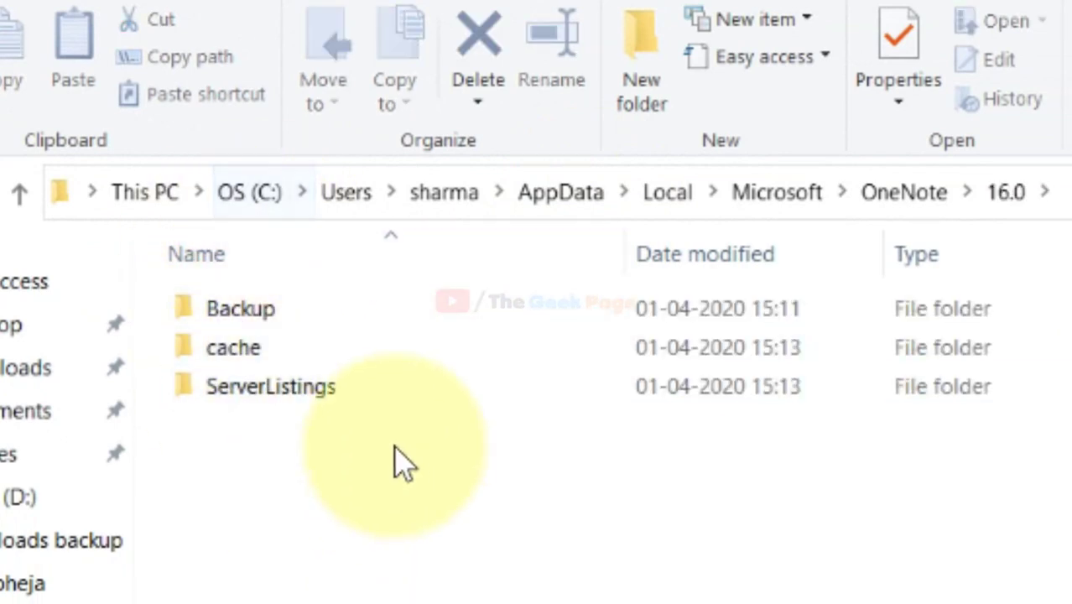
pyautogui.click(242, 352)
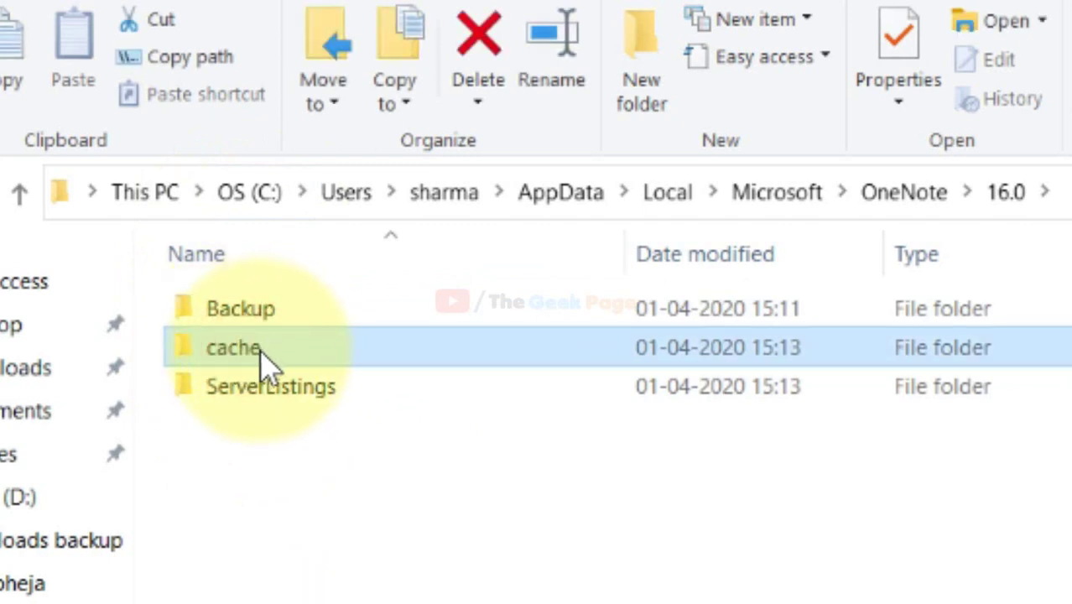
pyautogui.rightClick(267, 356)
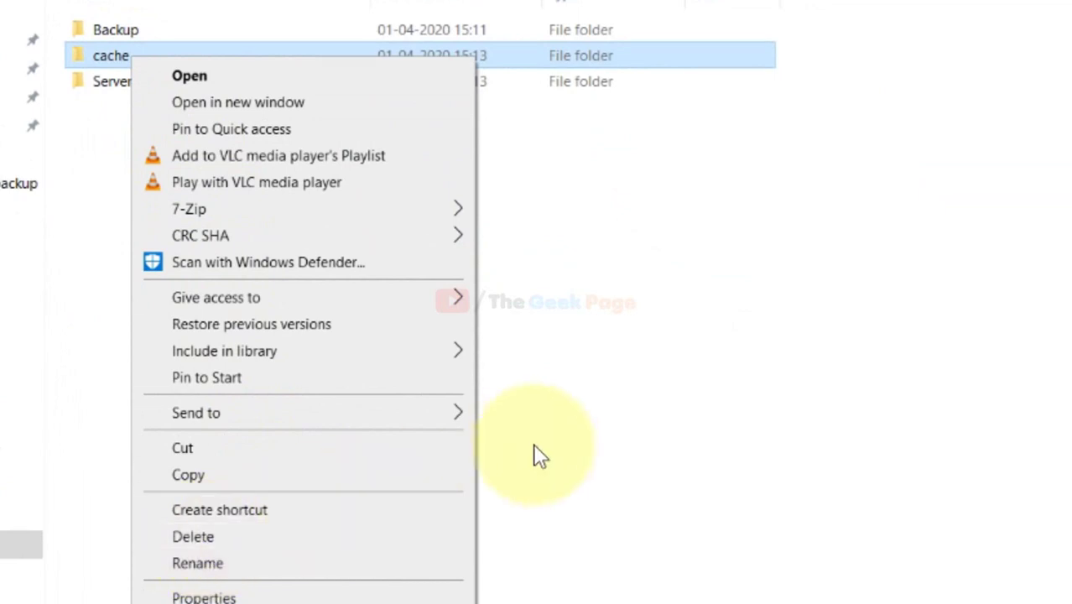
pyautogui.click(648, 432)
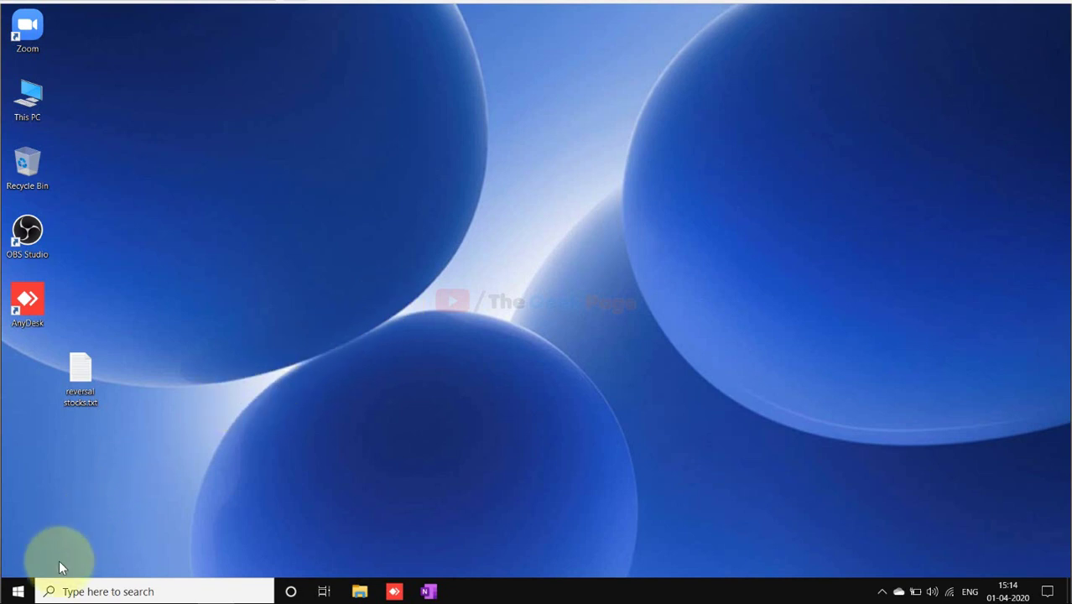
# Switch to Windows Settings and open the Apps section.
pyautogui.click(26, 594)
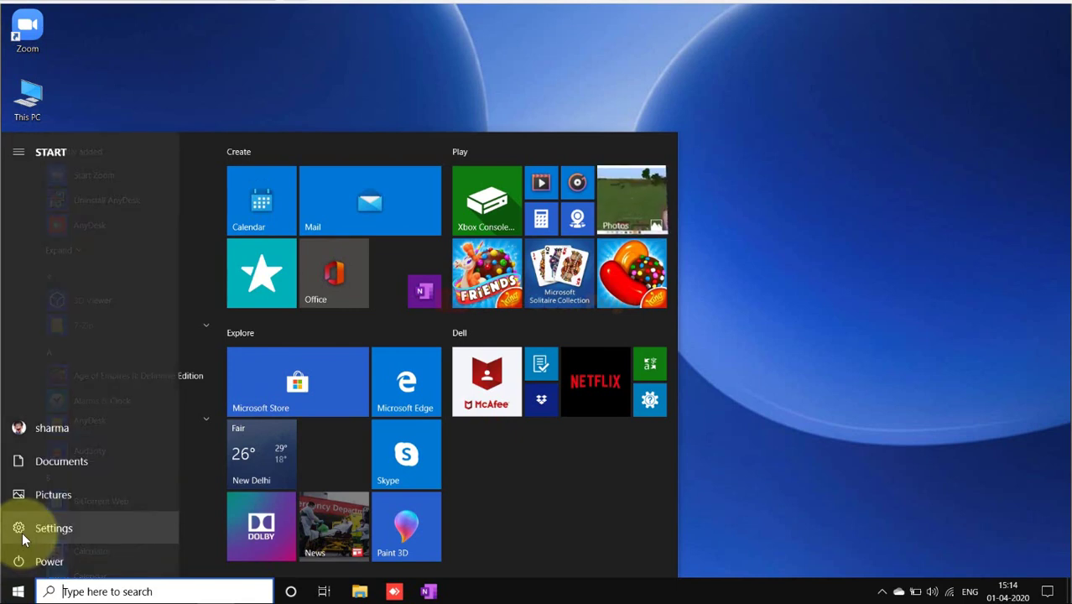
pyautogui.click(23, 527)
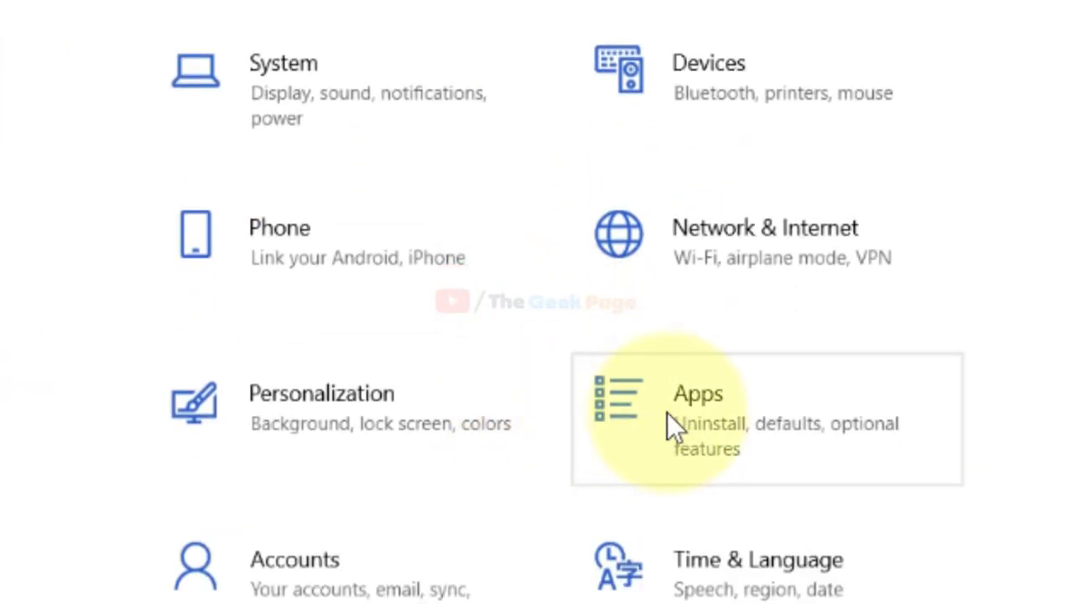
pyautogui.click(685, 416)
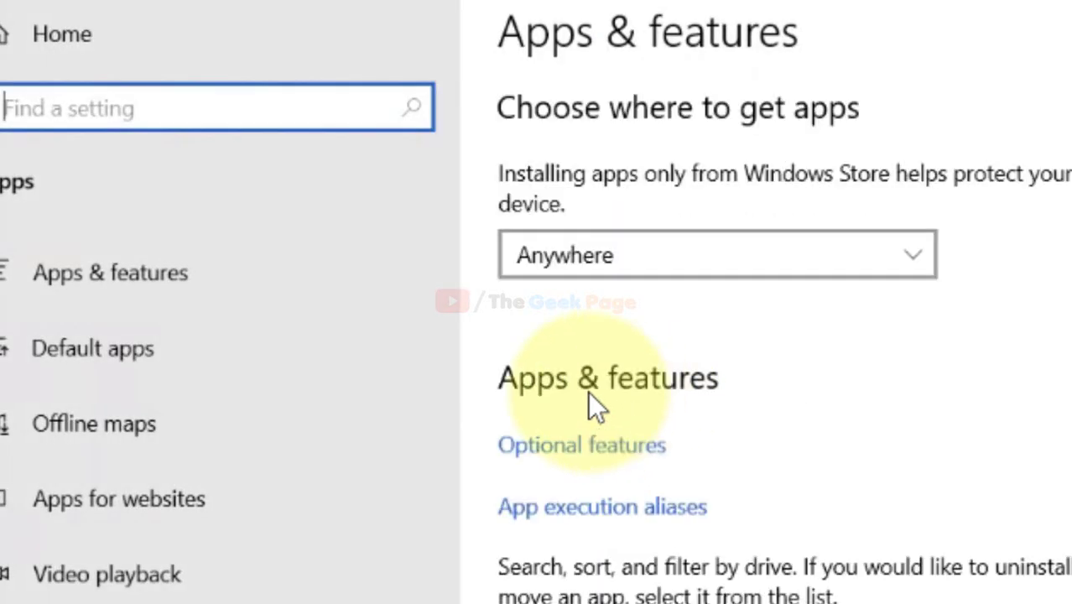
# Find OneNote in the installed apps list by searching for "onenote" and open its advanced options.
pyautogui.scroll(-1, 244, 360)
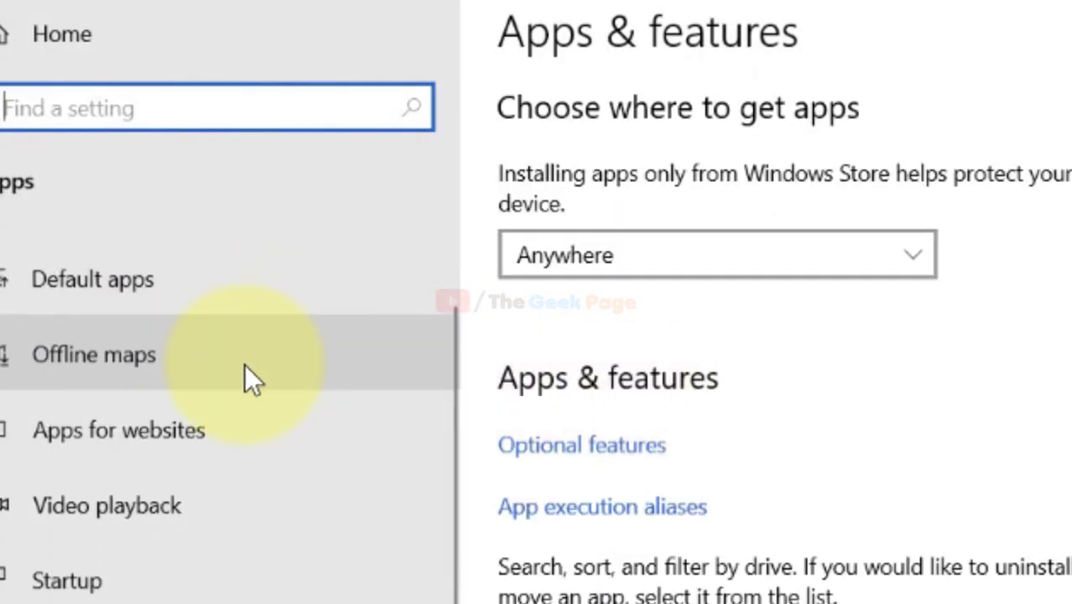
pyautogui.scroll(1, 244, 363)
pyautogui.scroll(-3, 703, 464)
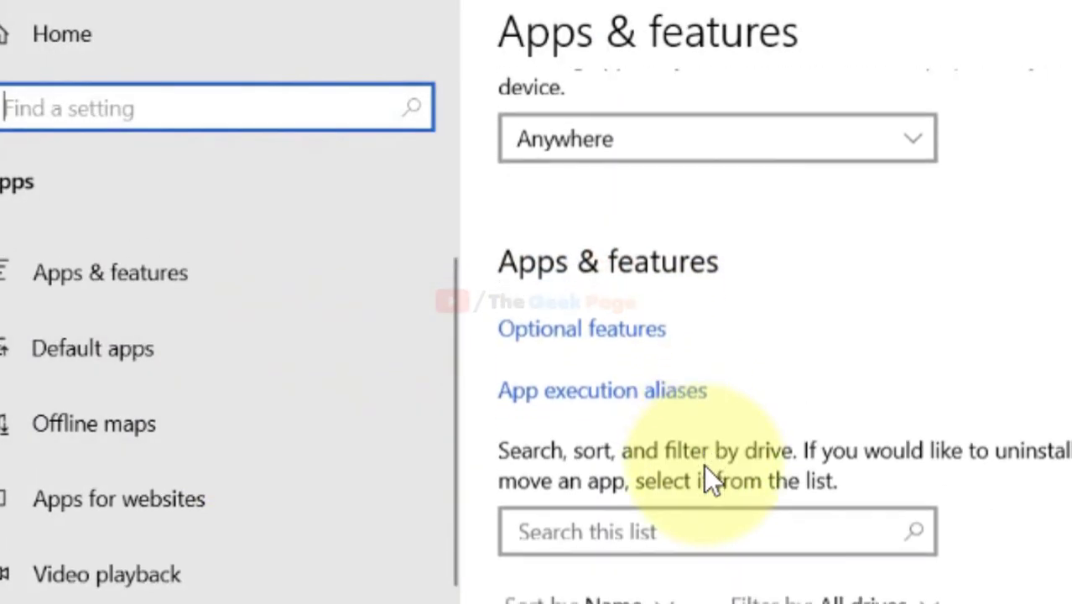
pyautogui.click(666, 417)
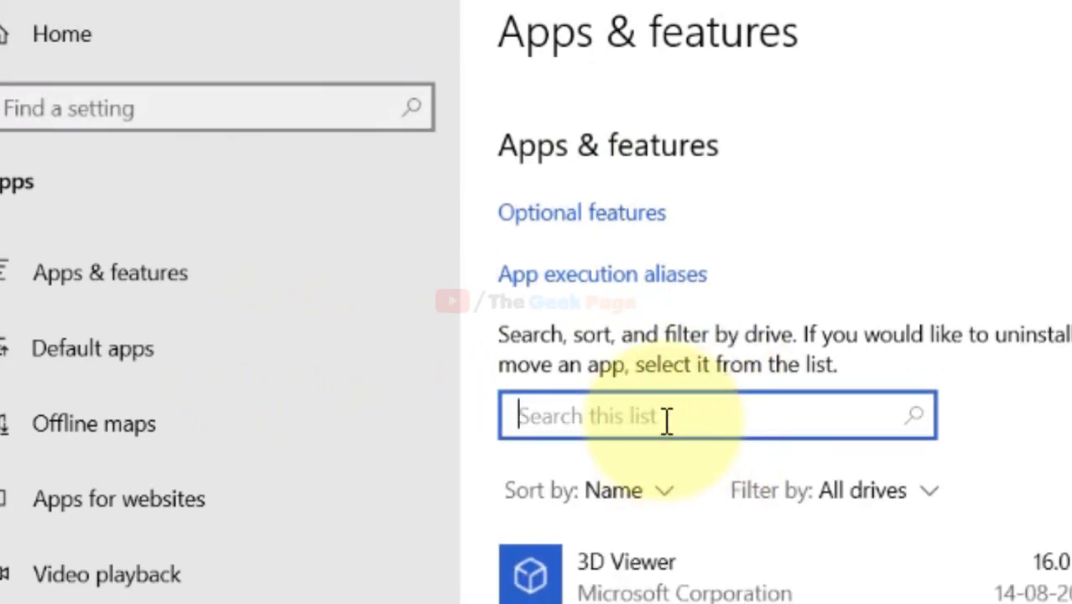
pyautogui.write('onenote')
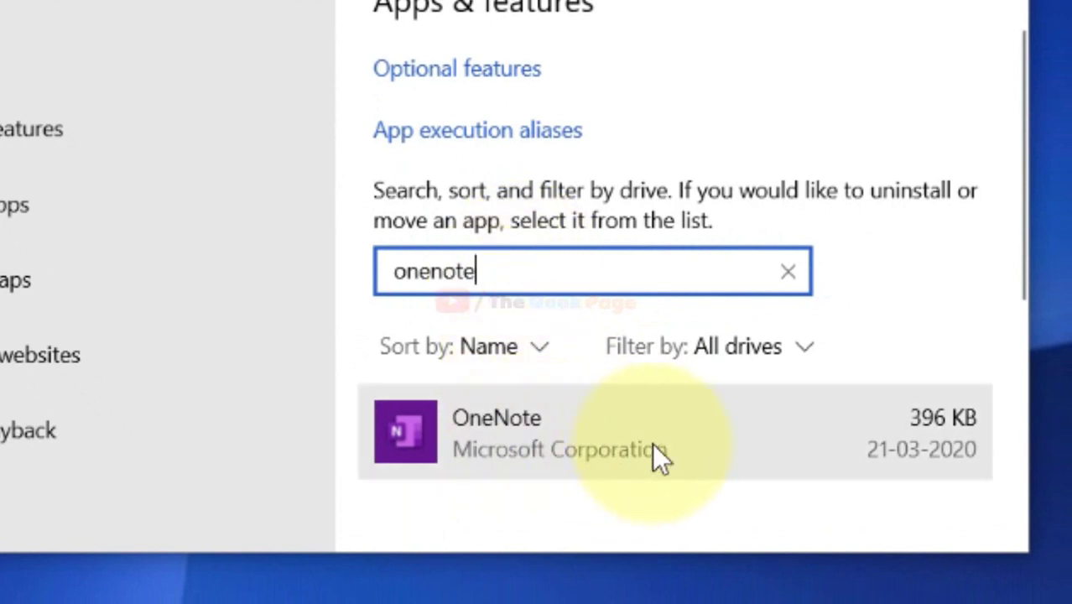
pyautogui.scroll(-3, 672, 424)
pyautogui.click(582, 222)
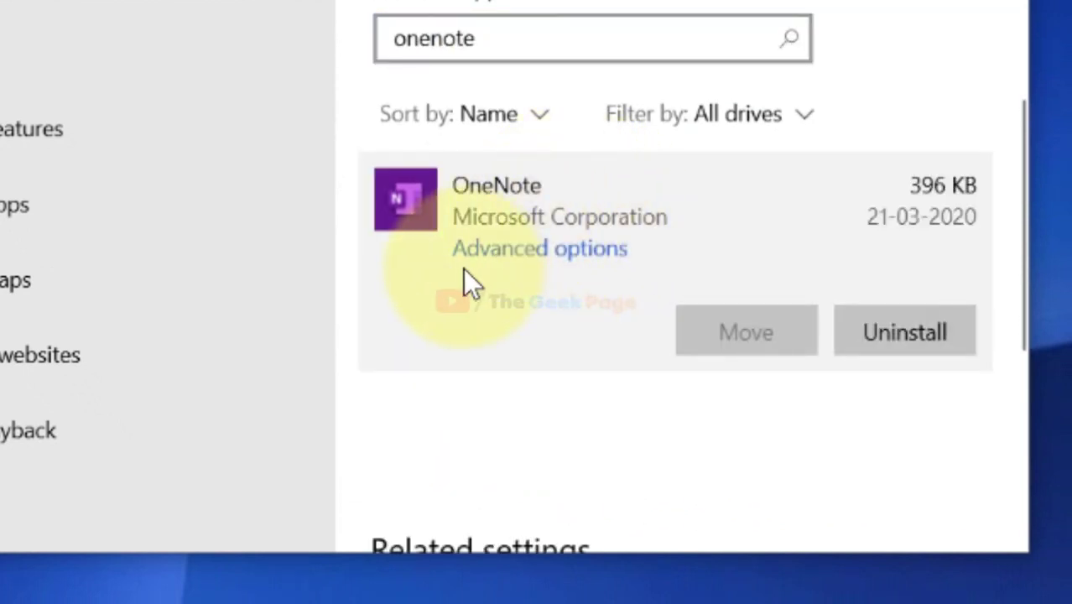
pyautogui.click(605, 256)
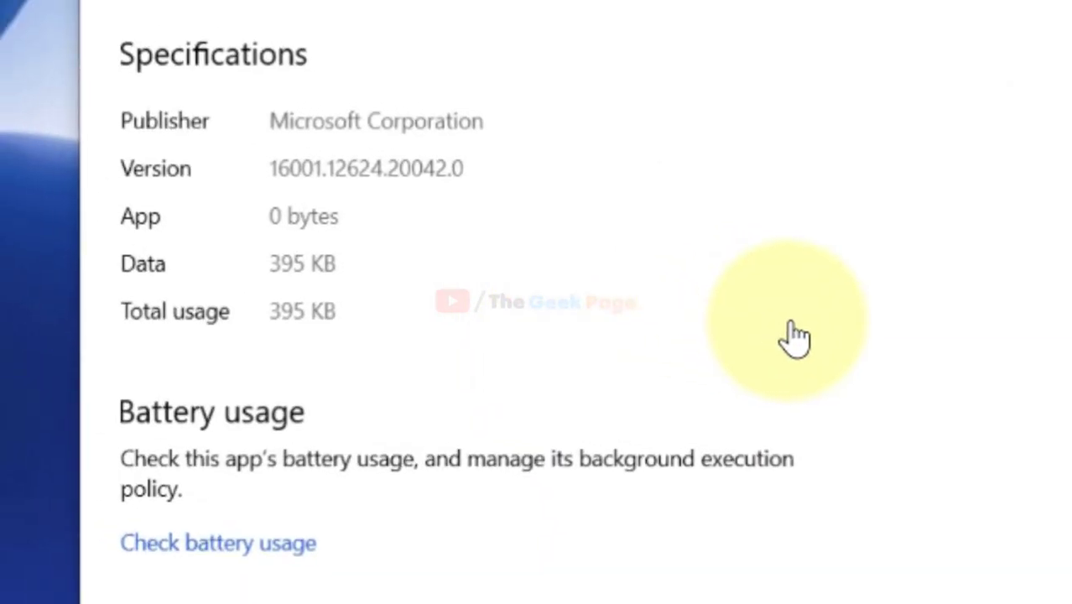
# Reset the OneNote app, confirming the deletion of its data, and run a repair on it.
pyautogui.scroll(-5, 450, 332)
pyautogui.scroll(-3, 446, 352)
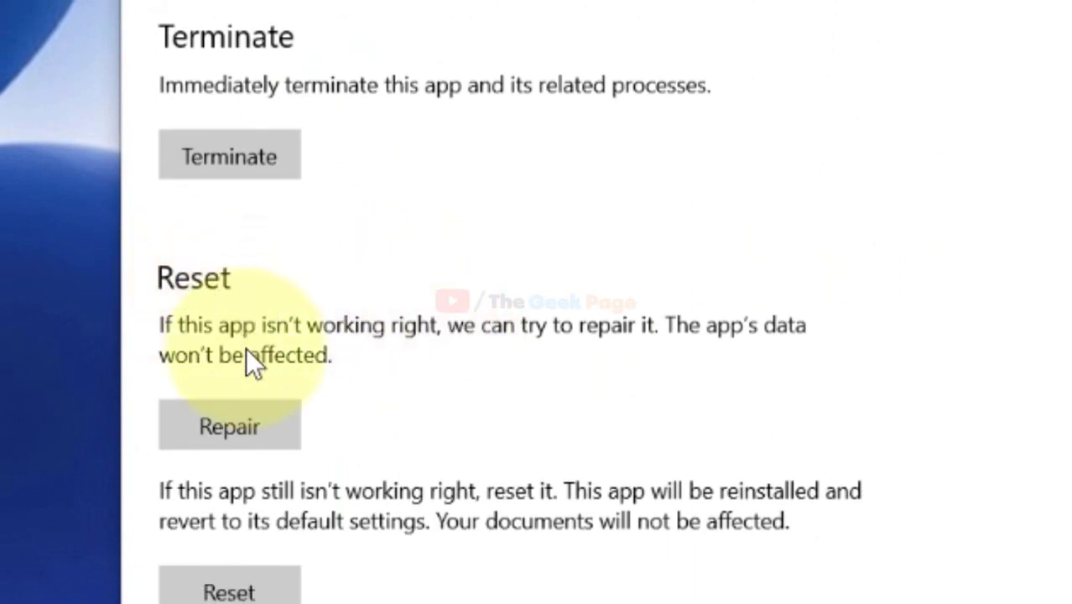
pyautogui.scroll(-2, 275, 359)
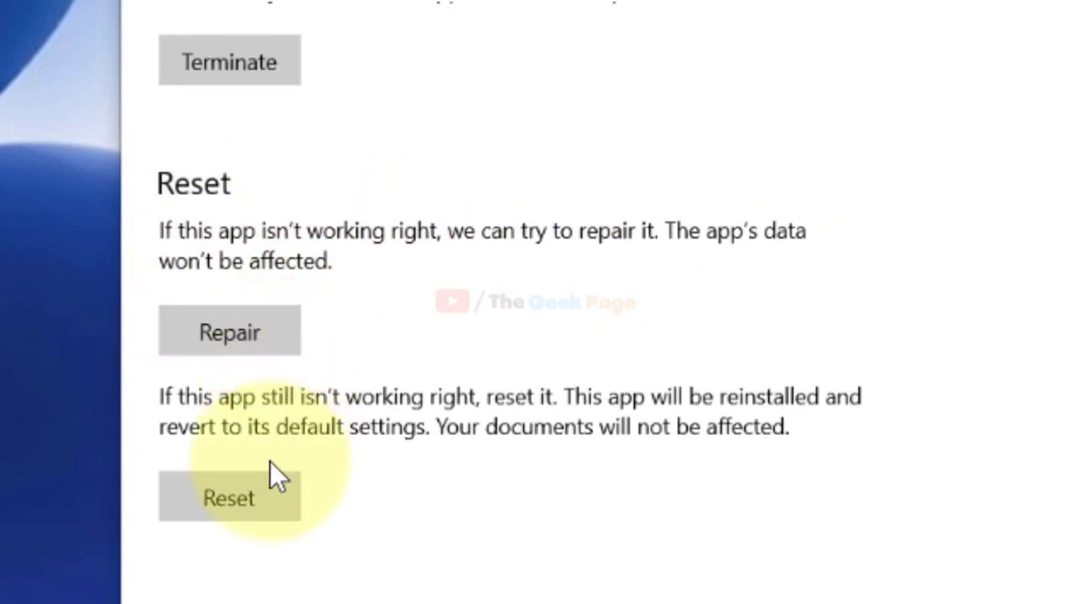
pyautogui.click(264, 507)
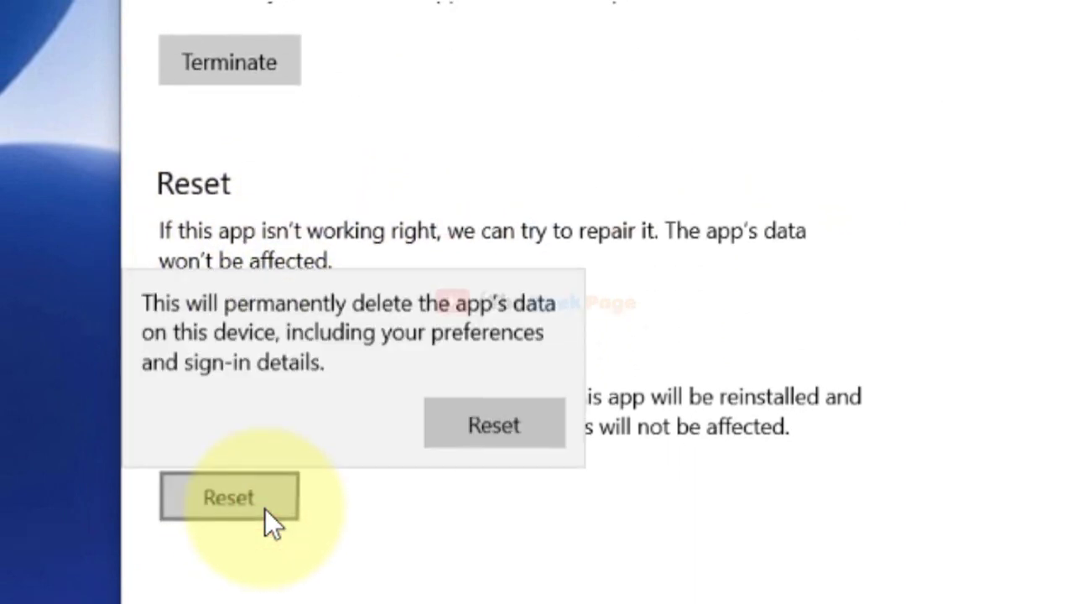
pyautogui.click(473, 429)
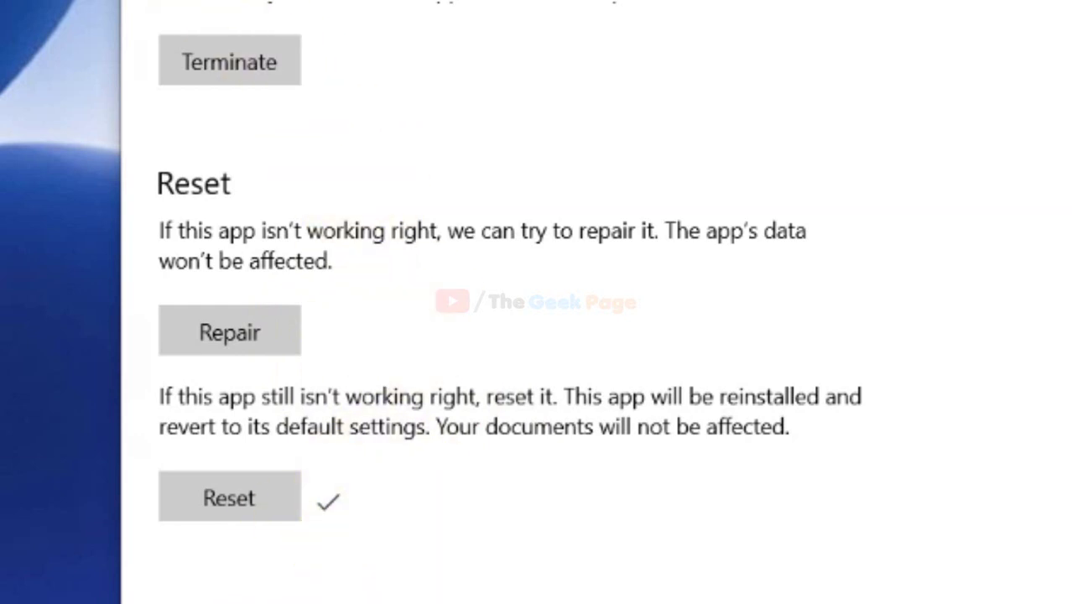
pyautogui.click(252, 333)
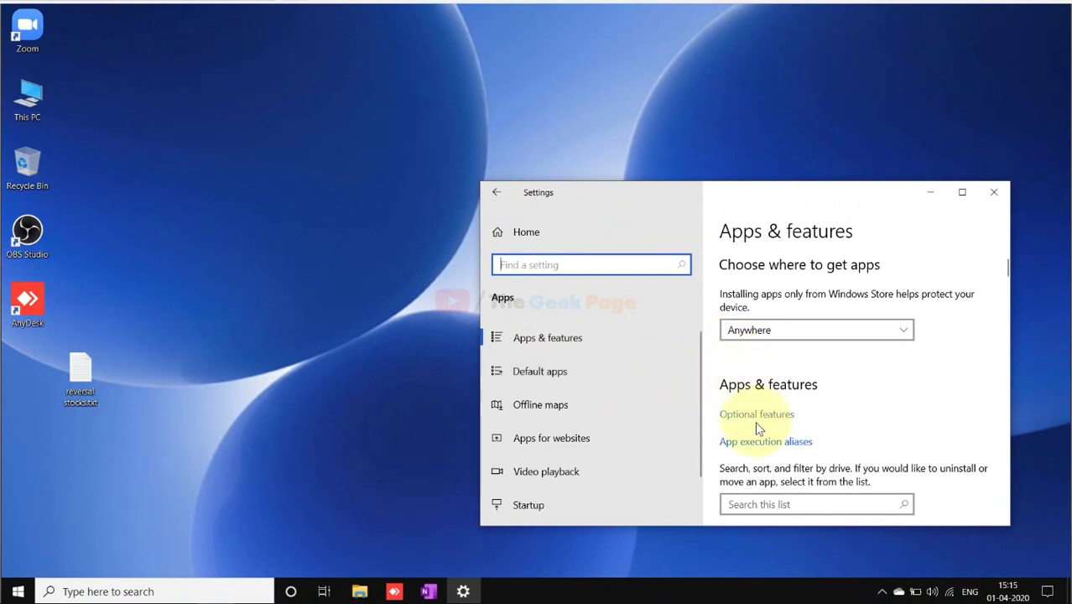
# Search the installed apps list for "onenote", expand the OneNote entry to view its uninstall option, and close Settings.
pyautogui.scroll(-1, 757, 426)
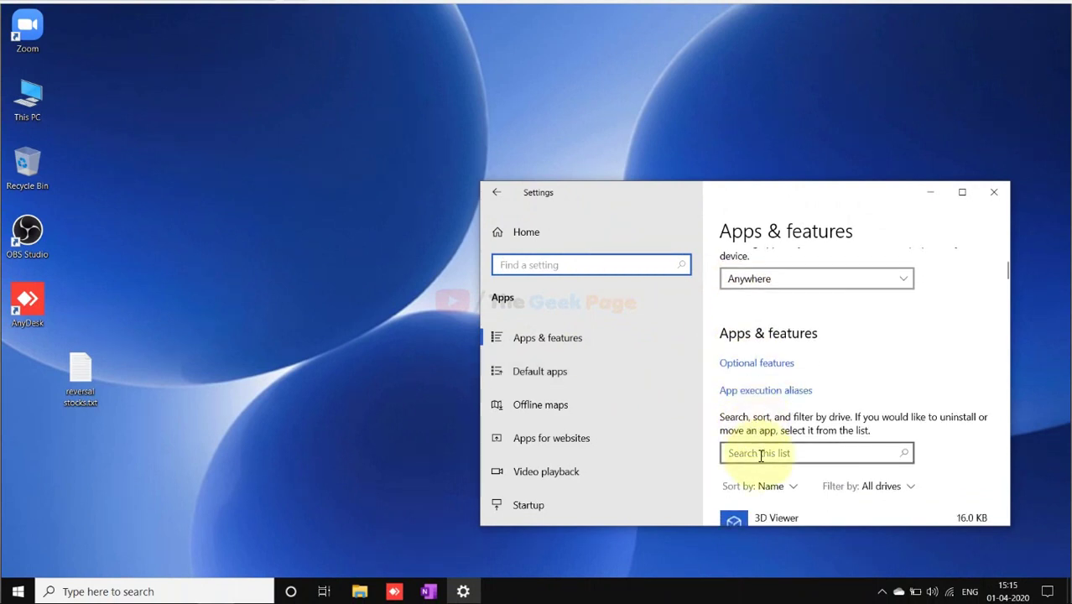
pyautogui.click(761, 455)
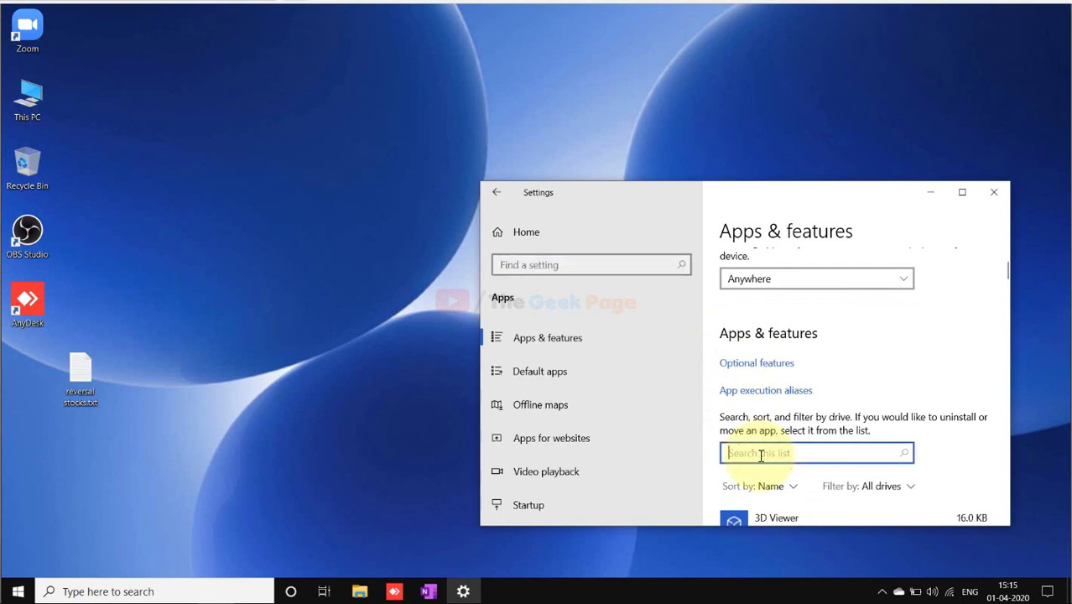
pyautogui.write('oneno')
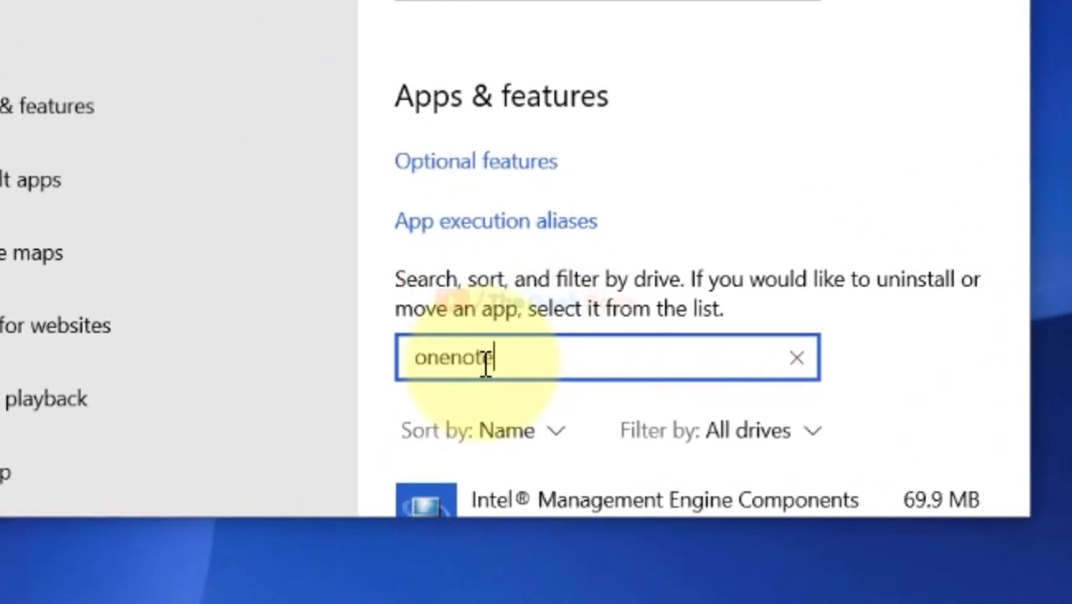
pyautogui.write('te')
pyautogui.scroll(-3, 631, 227)
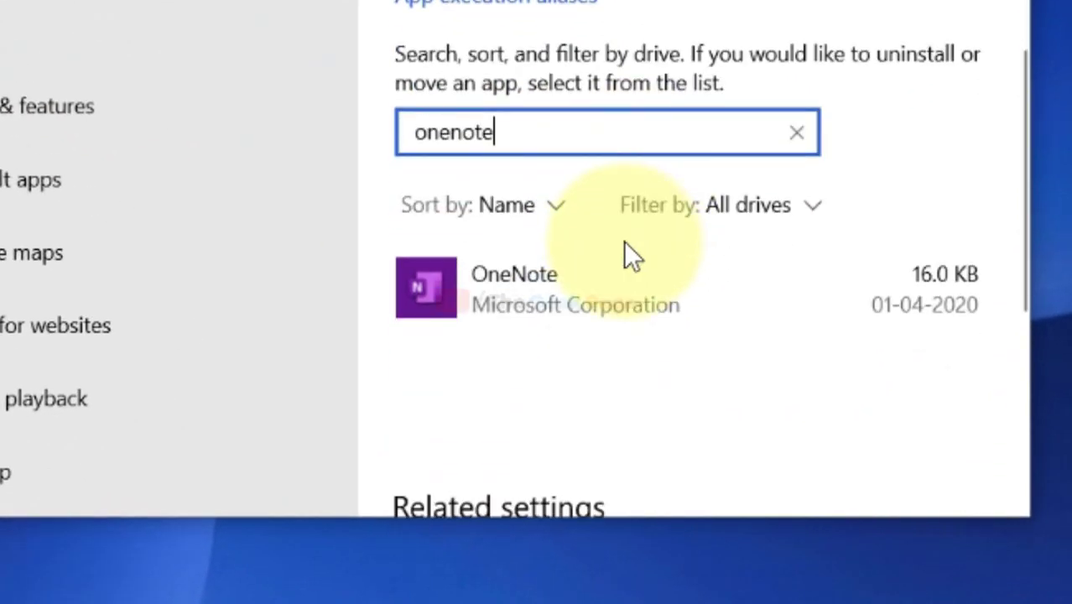
pyautogui.click(577, 269)
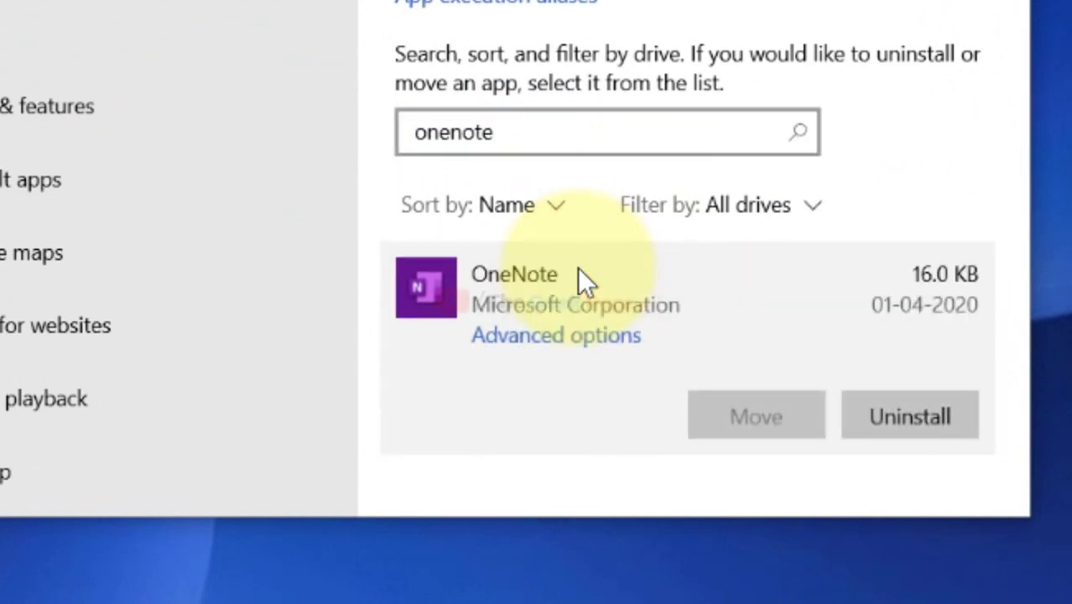
pyautogui.scroll(-2, 620, 272)
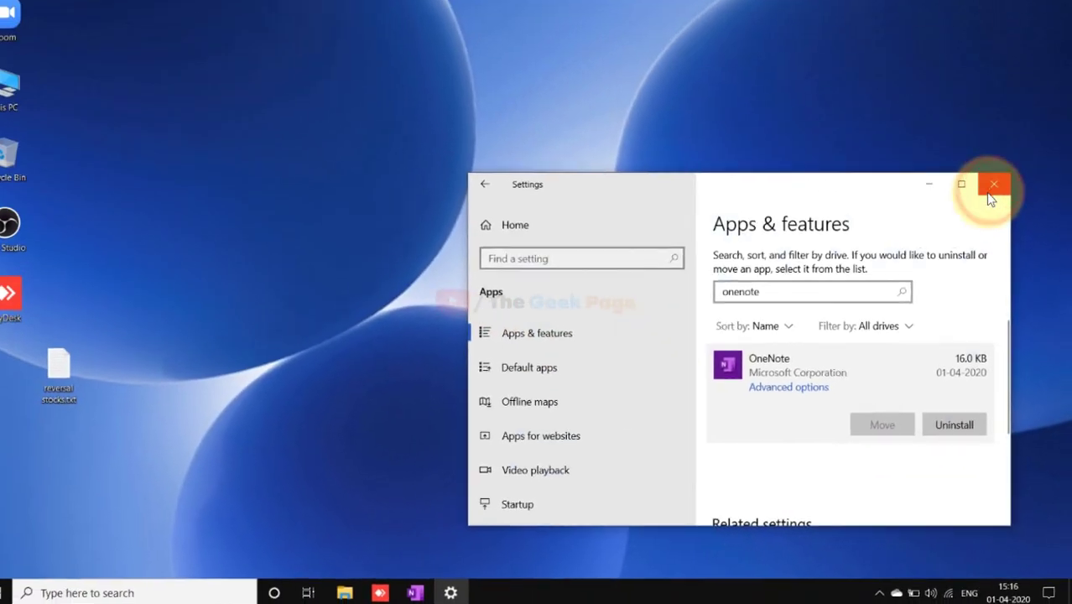
pyautogui.click(989, 188)
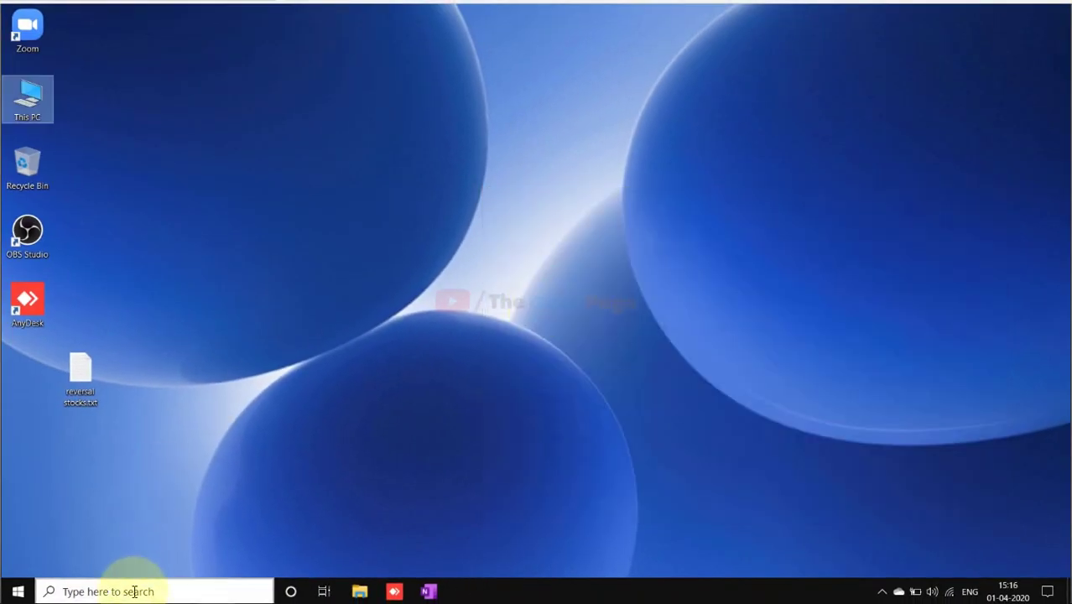
# Search Windows for "store" and open Microsoft Store.
pyautogui.click(133, 591)
pyautogui.write('store')
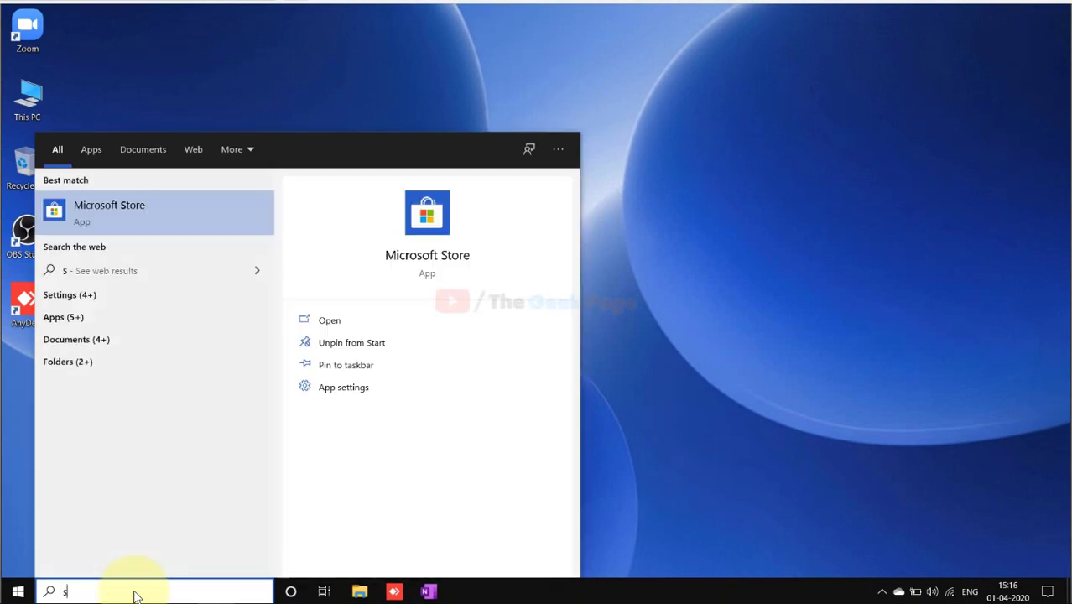
pyautogui.click(127, 209)
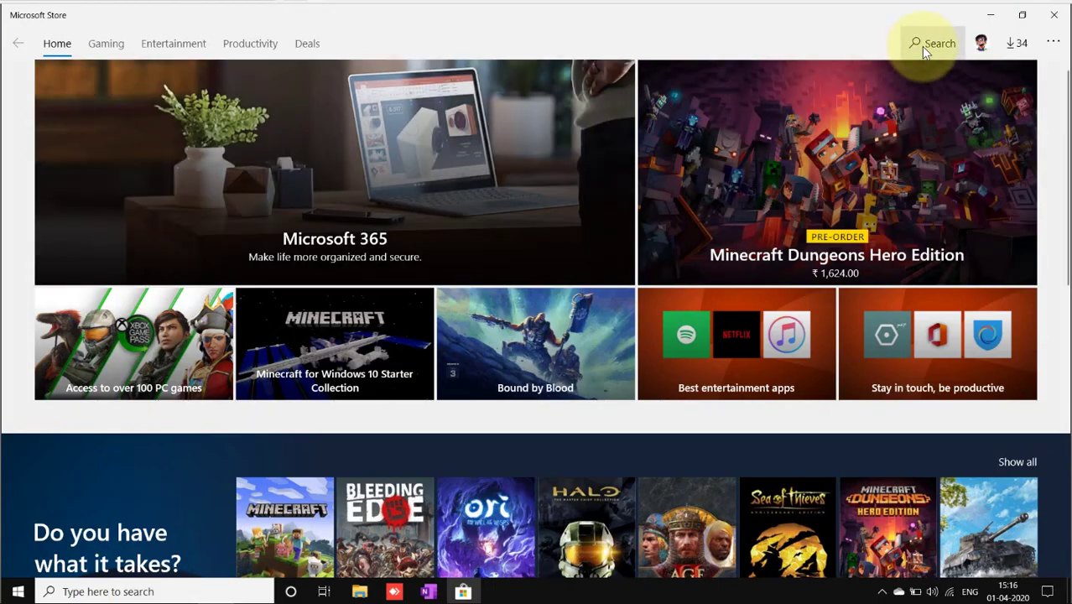
# Search Microsoft Store for "onenote" and look through the app results for the OneNote listing.
pyautogui.click(921, 46)
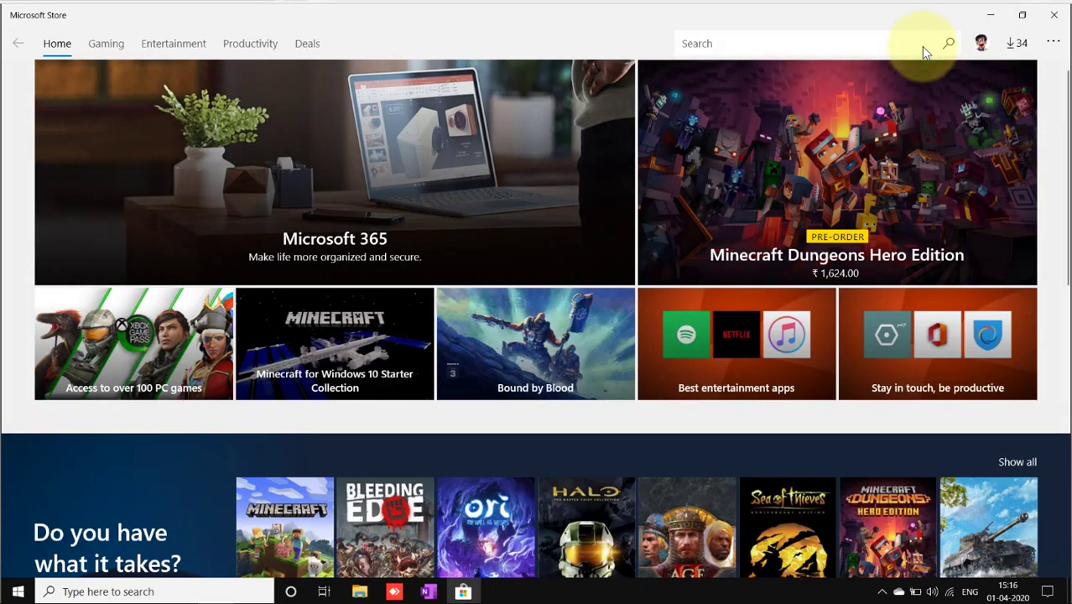
pyautogui.write('onenote')
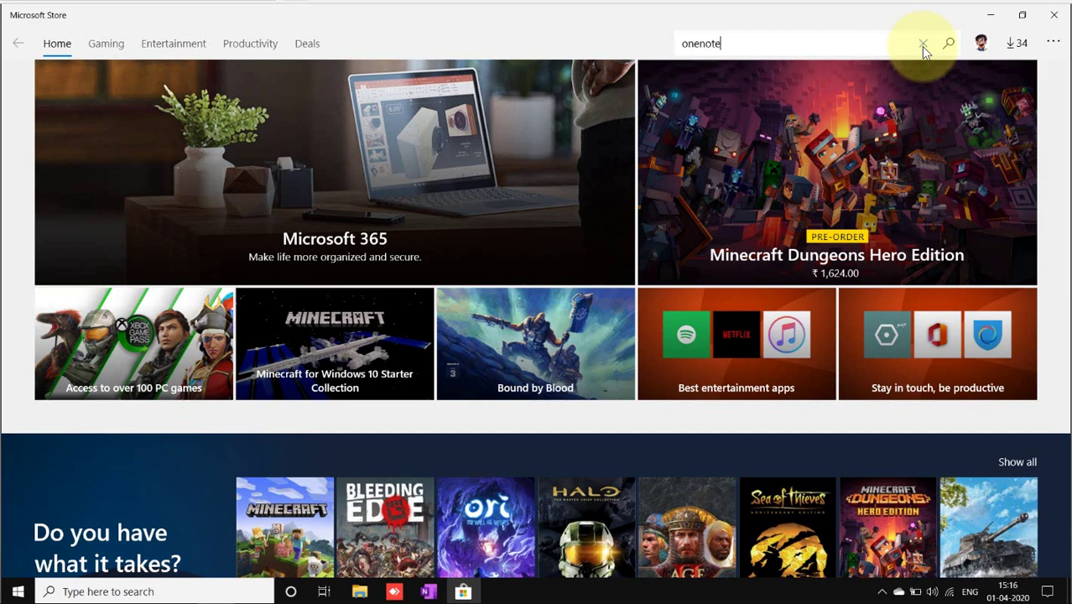
pyautogui.press('Return')
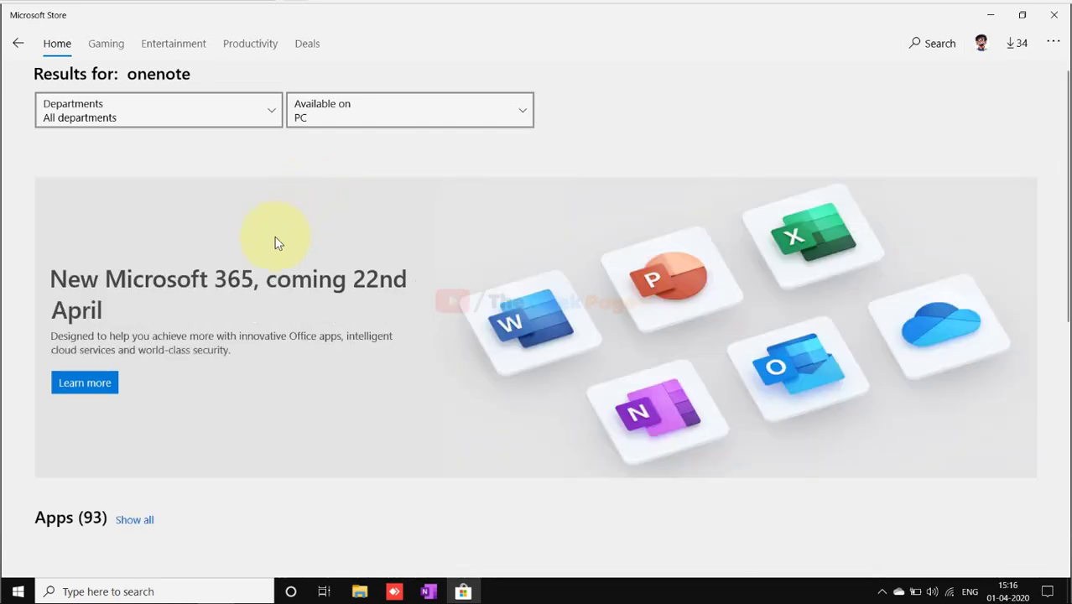
pyautogui.scroll(-5, 266, 272)
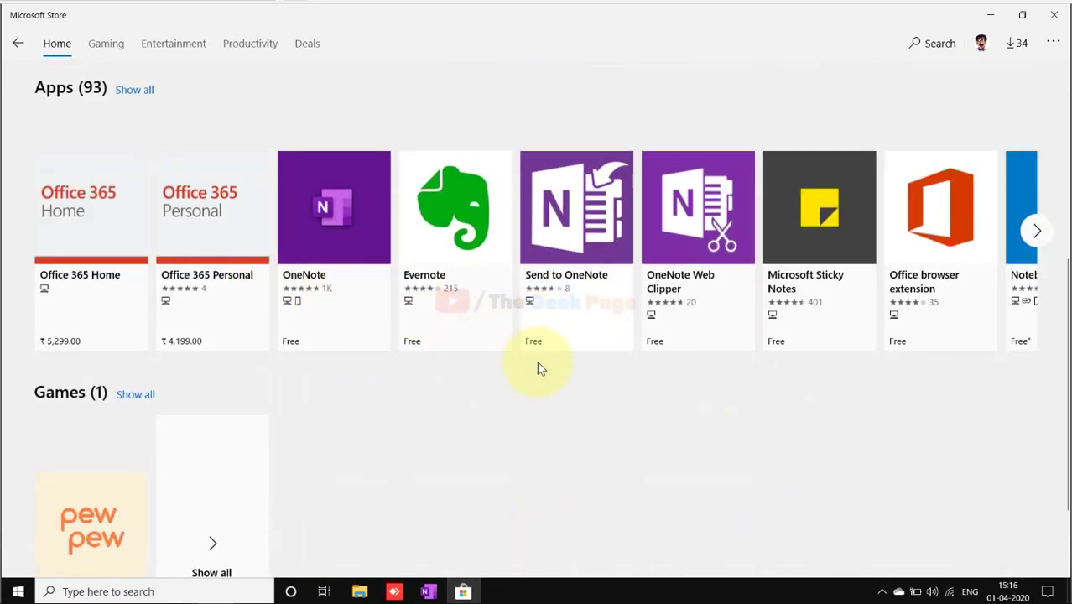